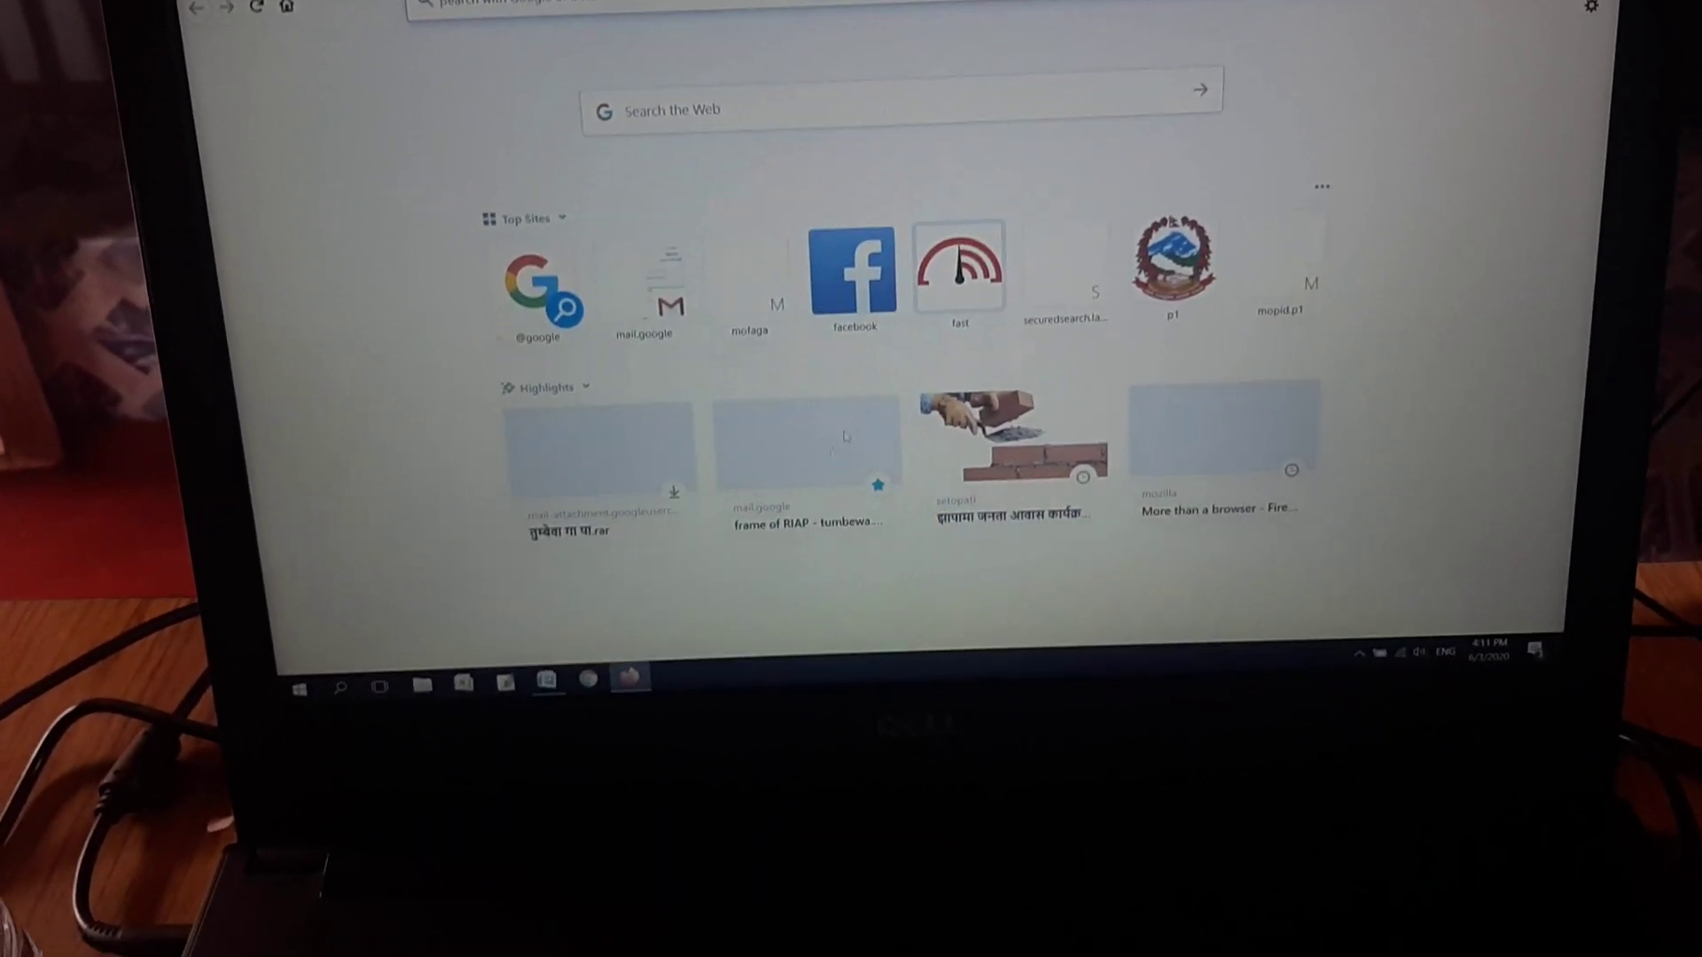
# Step: Return to the Word document and bring up its Print dialog from the Office Button menu
pyautogui.hotkey('alt', 'Tab')
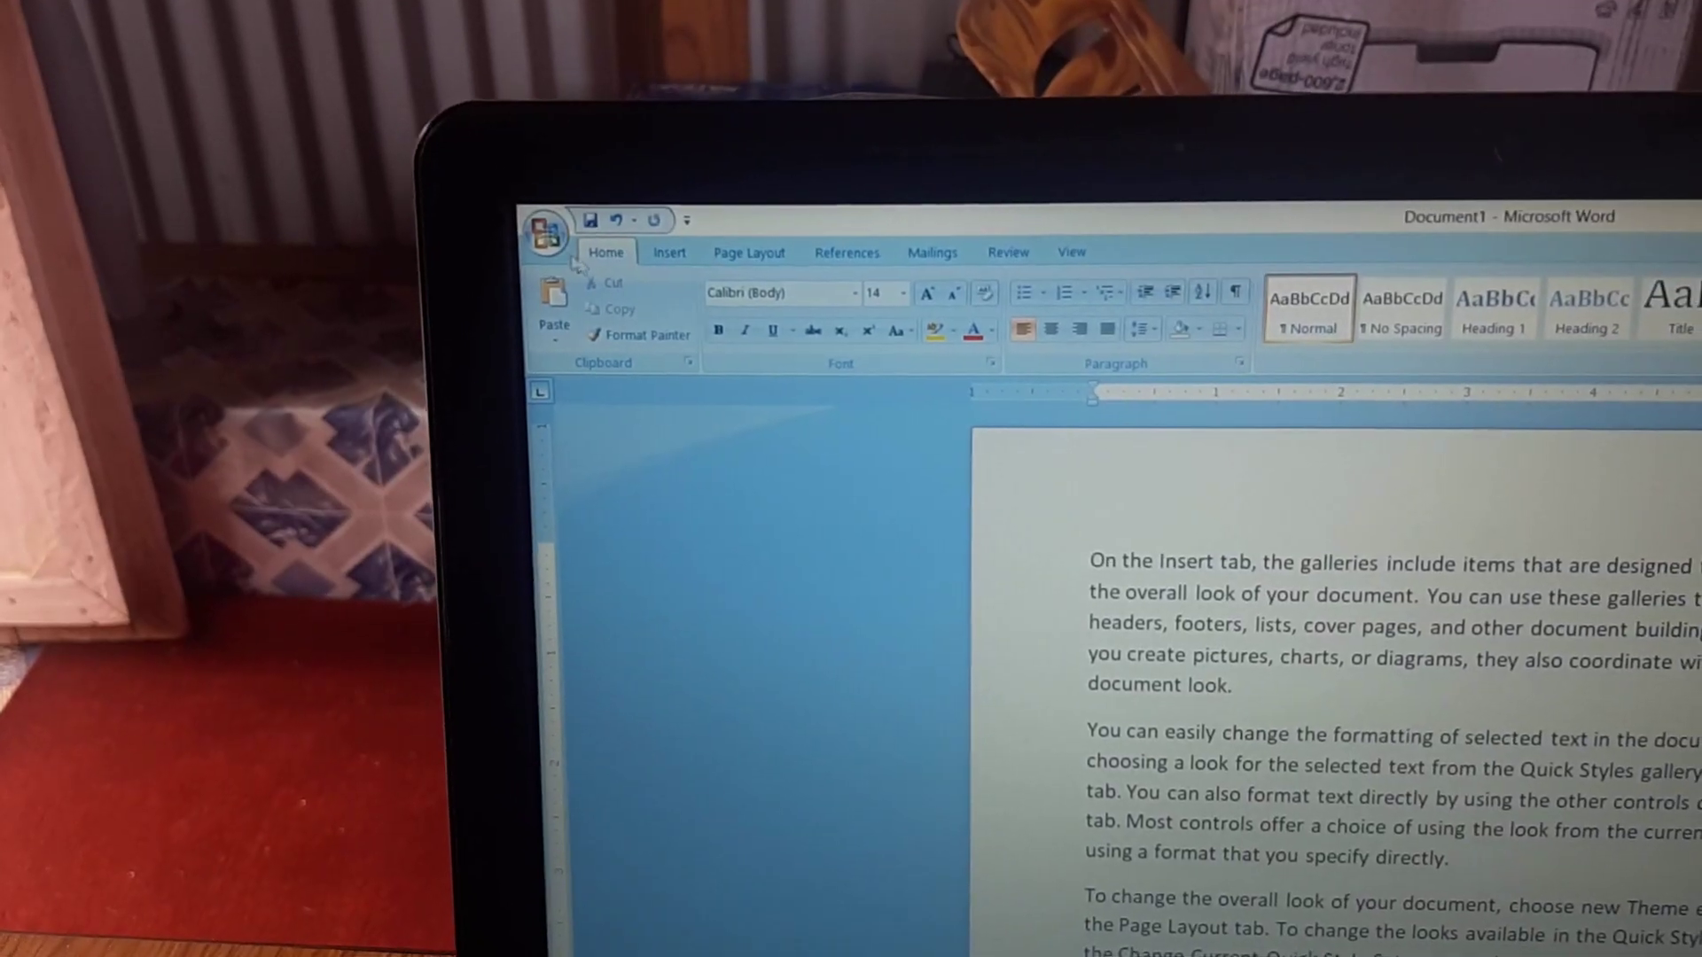
pyautogui.click(209, 54)
pyautogui.moveTo(577, 459)
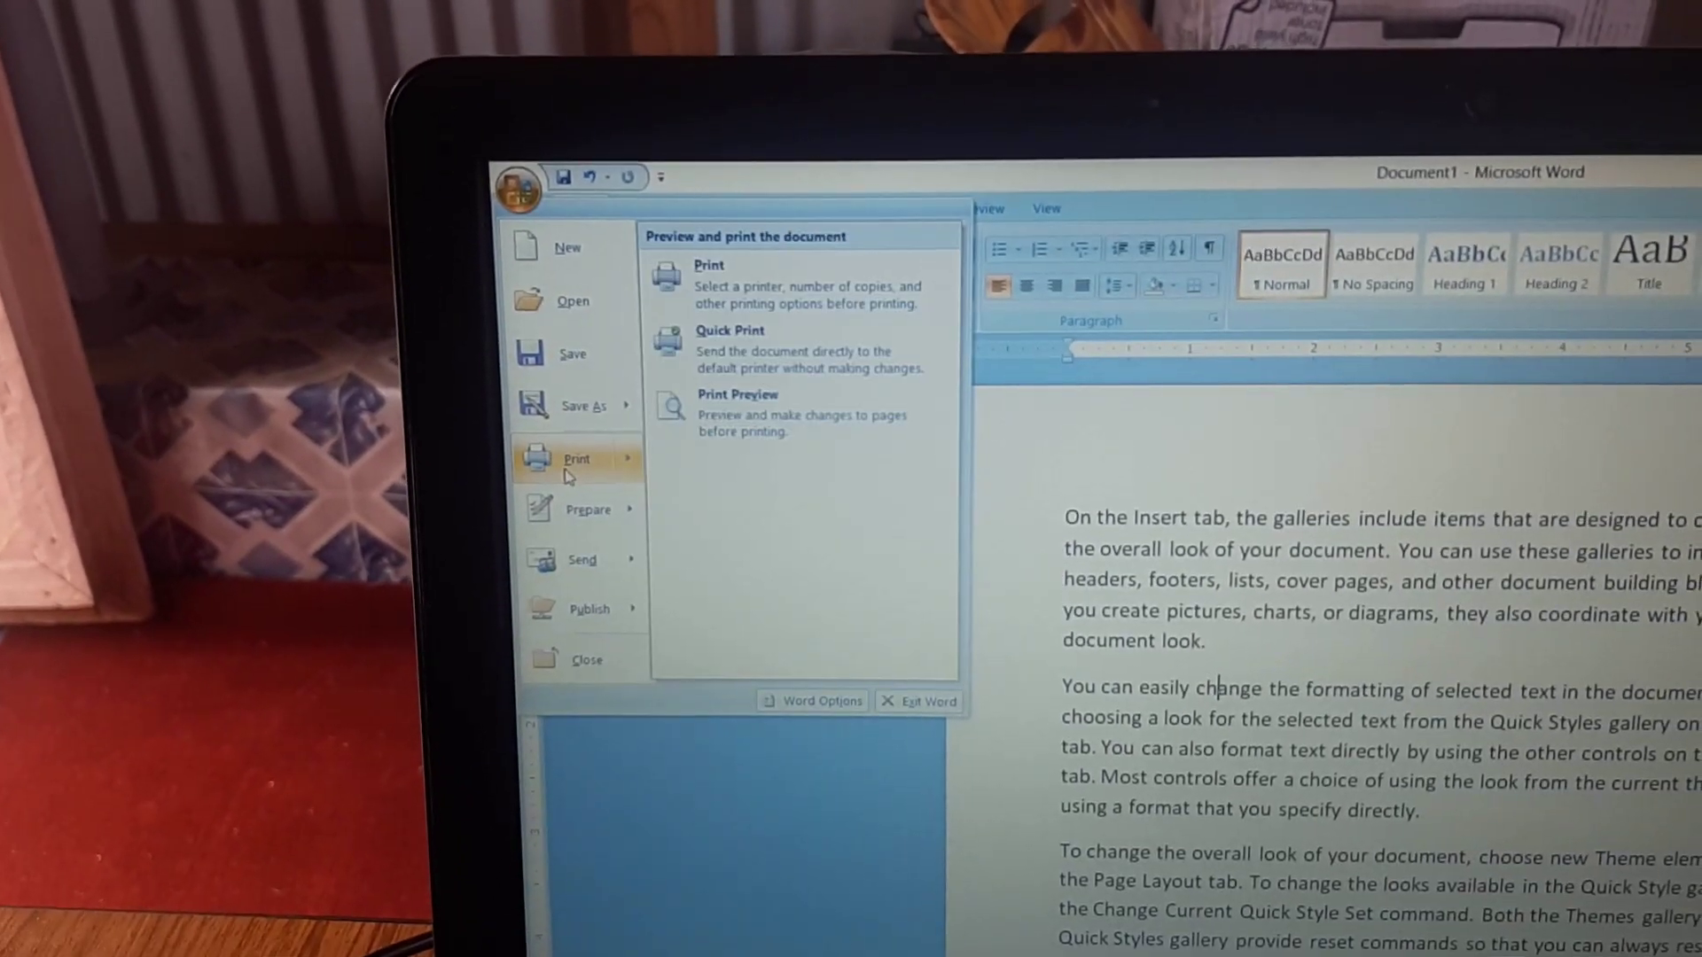
pyautogui.click(702, 284)
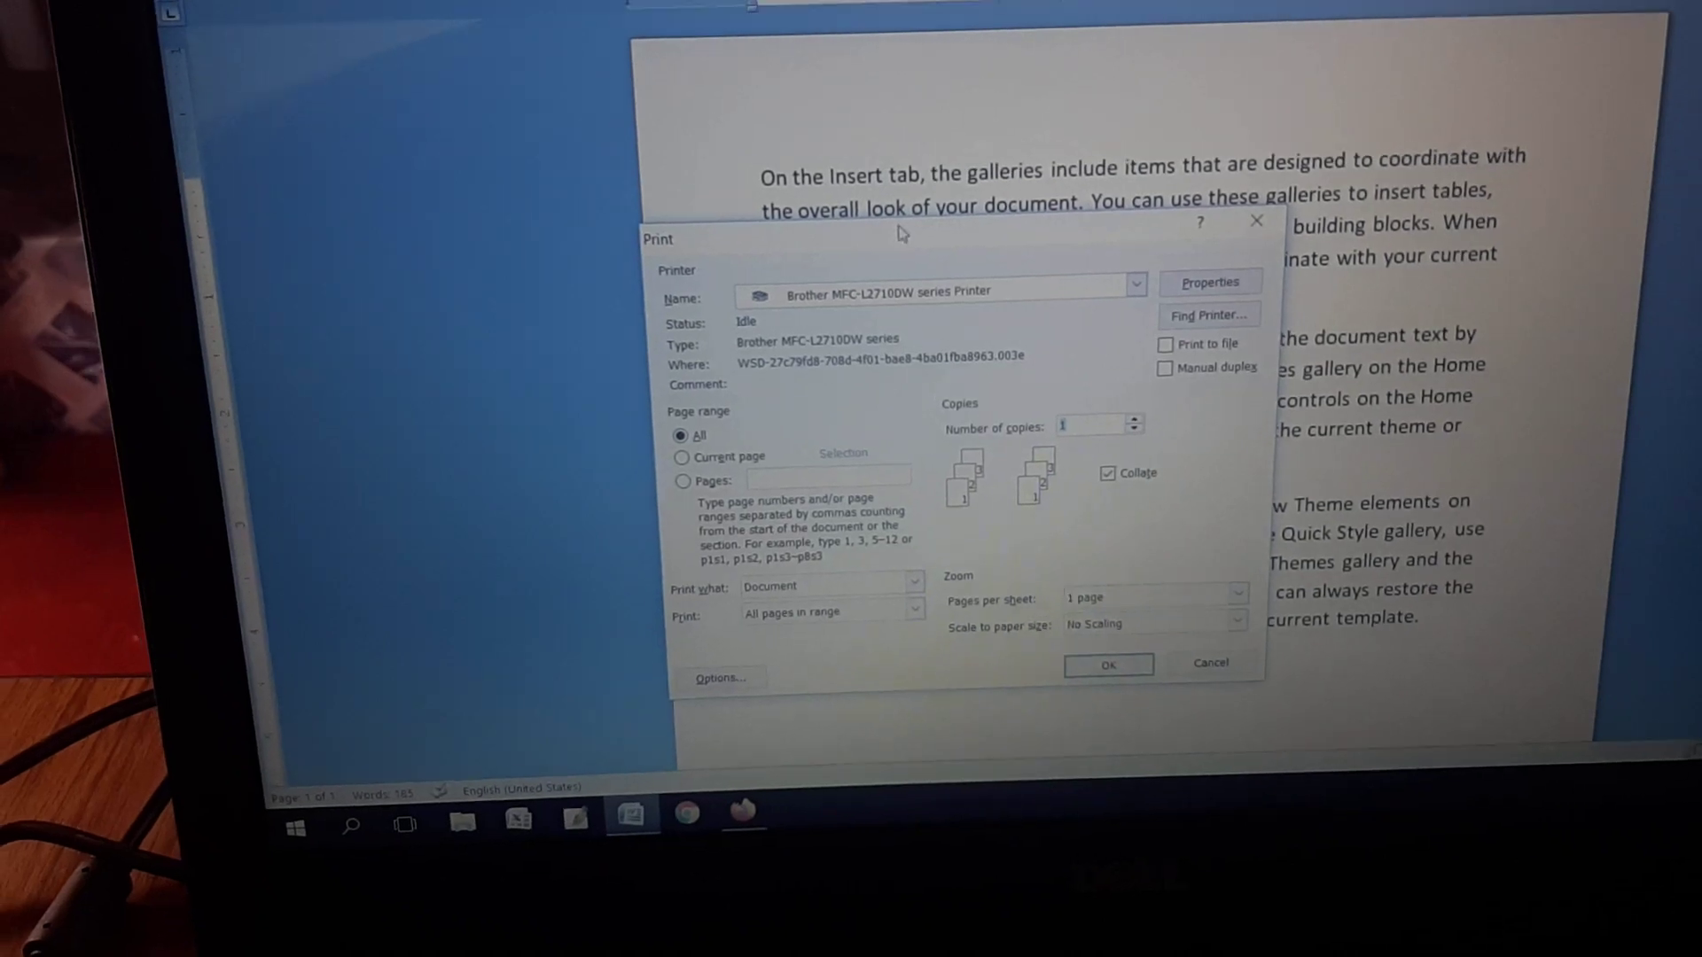
# Step: Choose Brother MFC-L2710DW series Printer as the printer in the Print dialog
pyautogui.moveTo(910, 236); pyautogui.dragTo(917, 26)
pyautogui.click(931, 84)
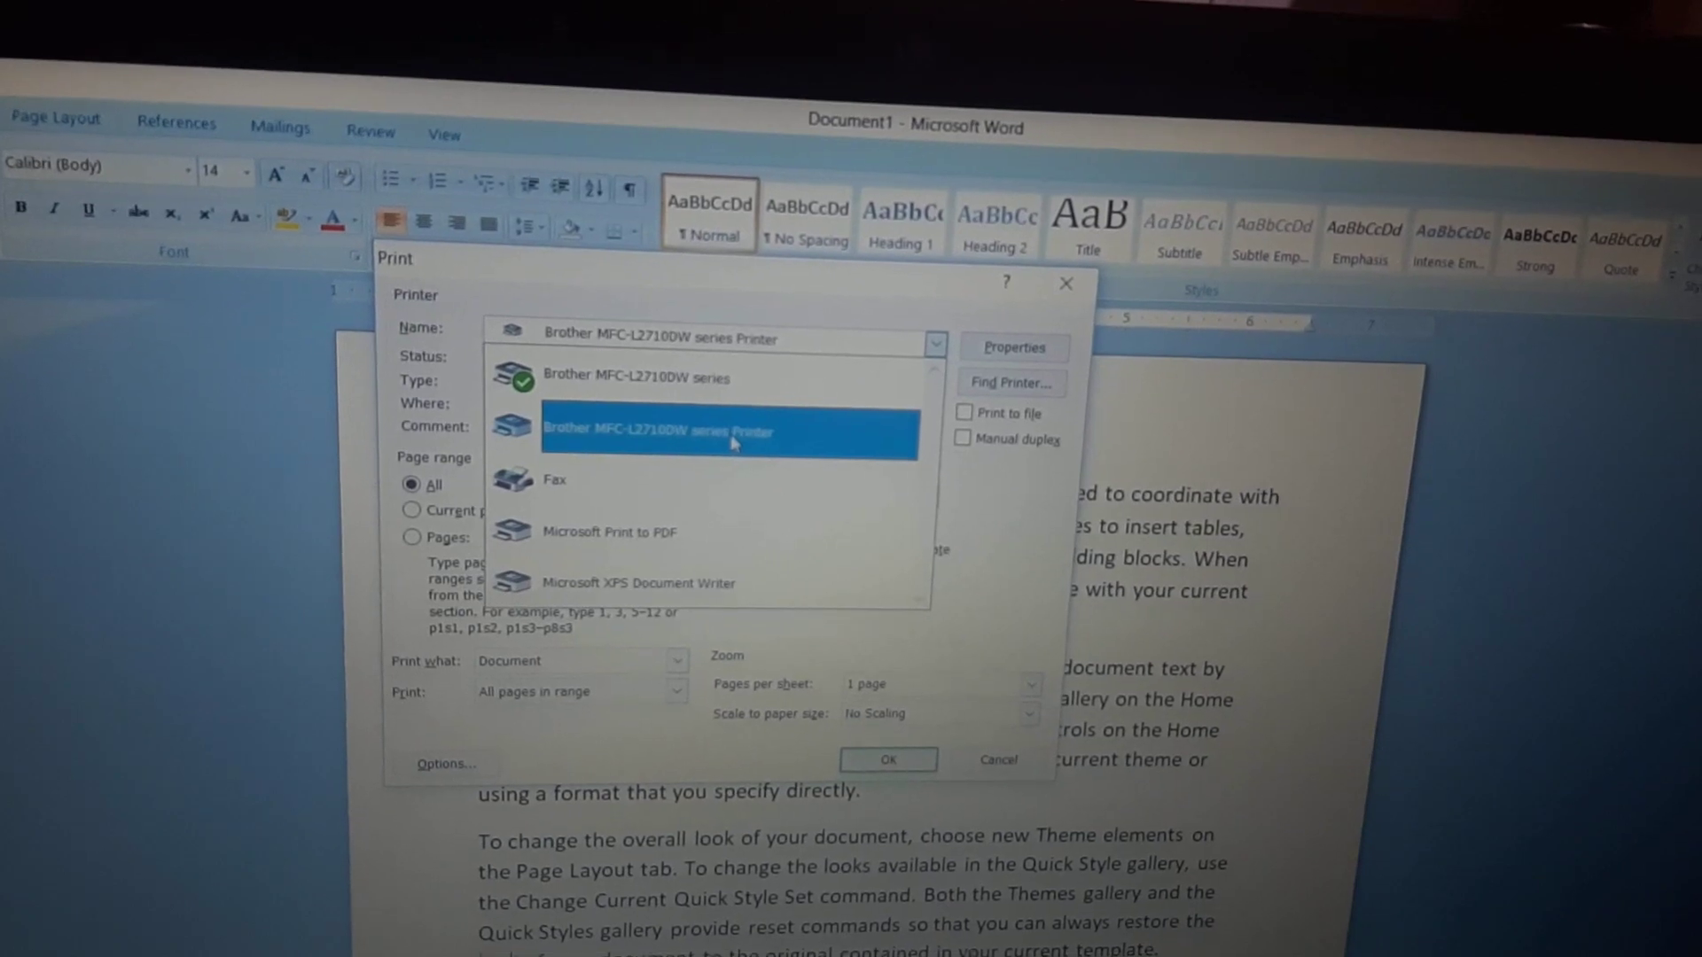
pyautogui.click(734, 445)
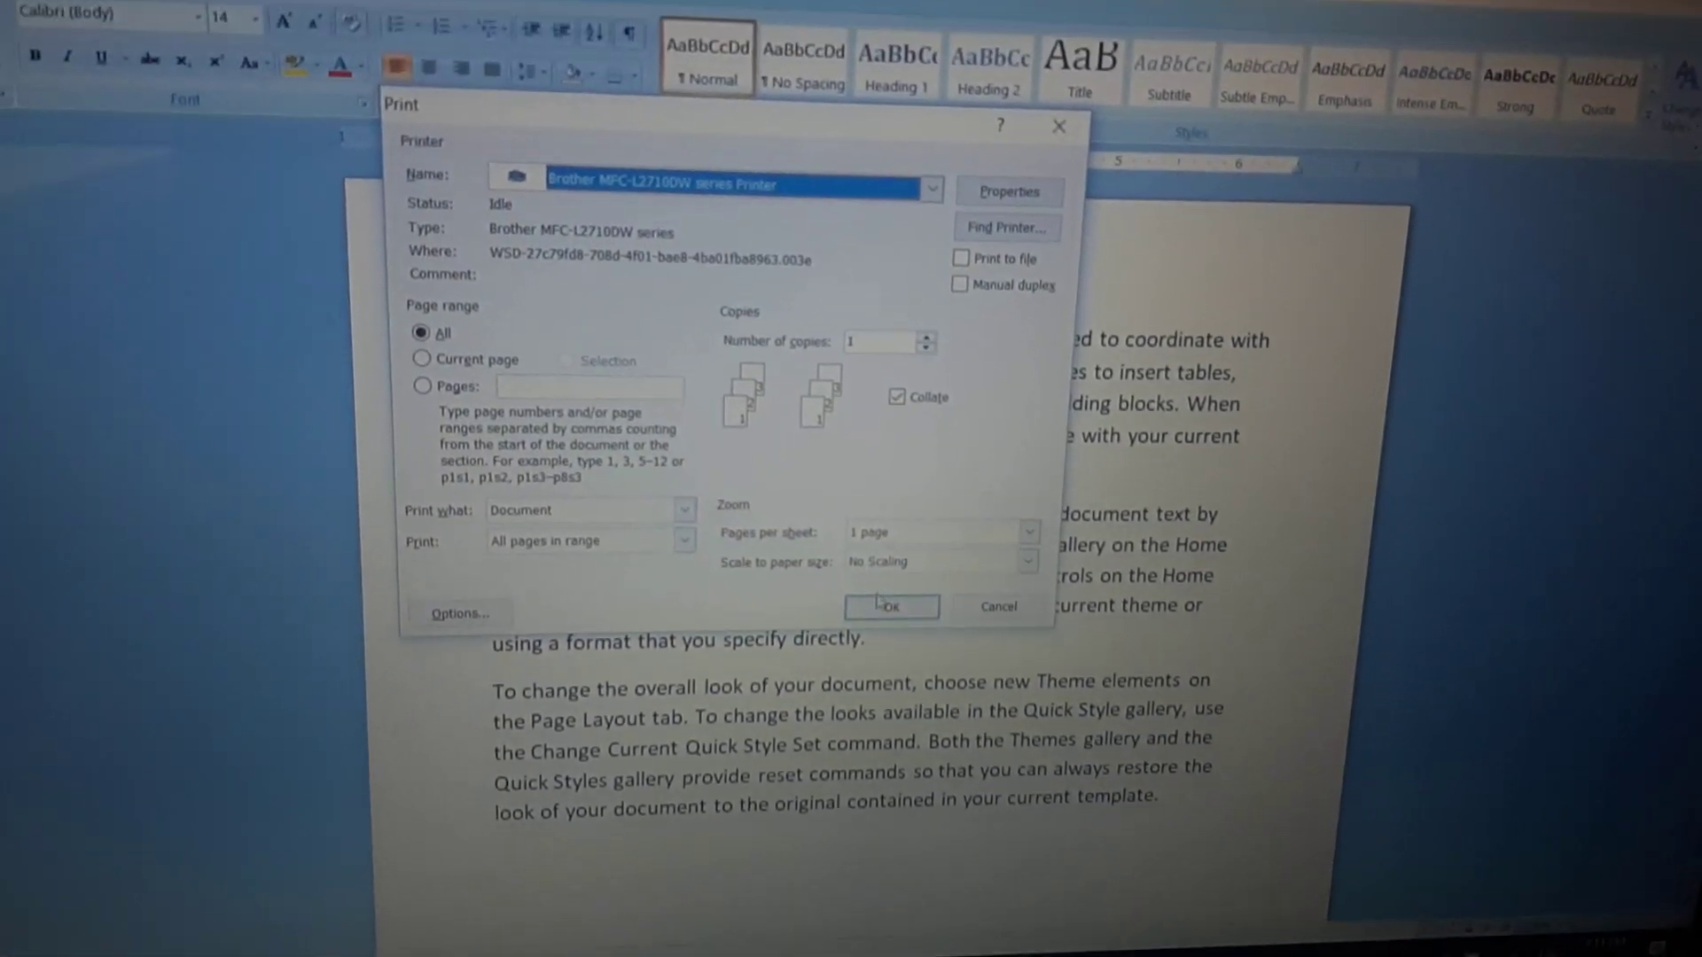
pyautogui.click(870, 647)
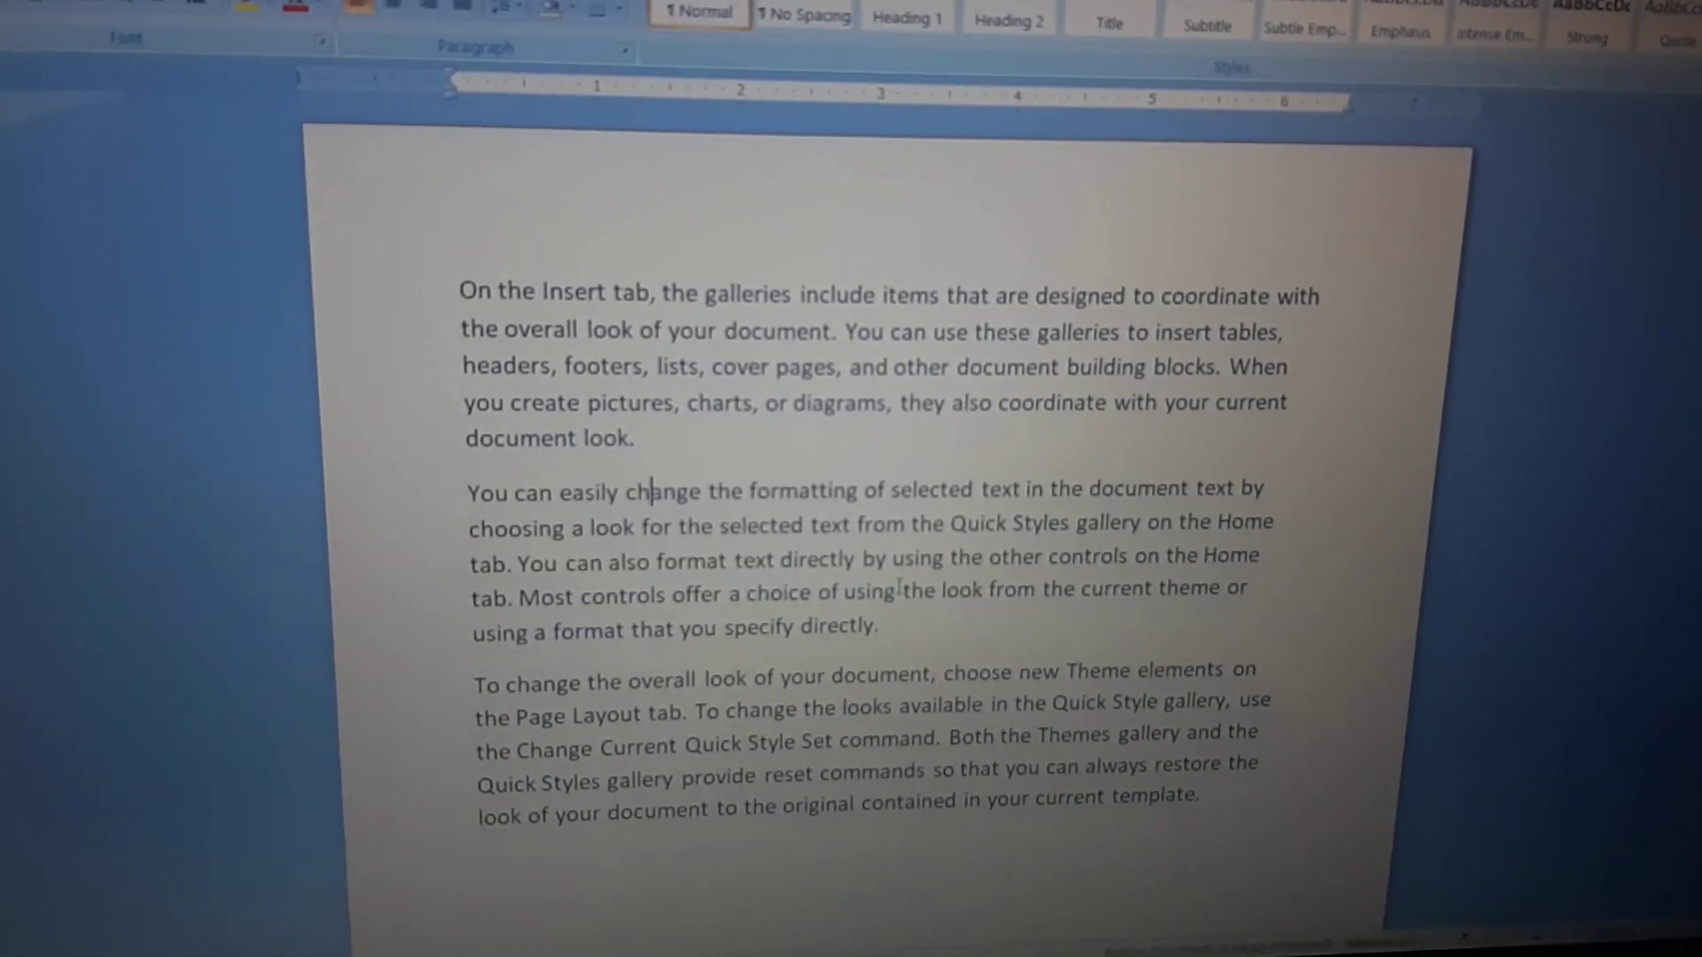